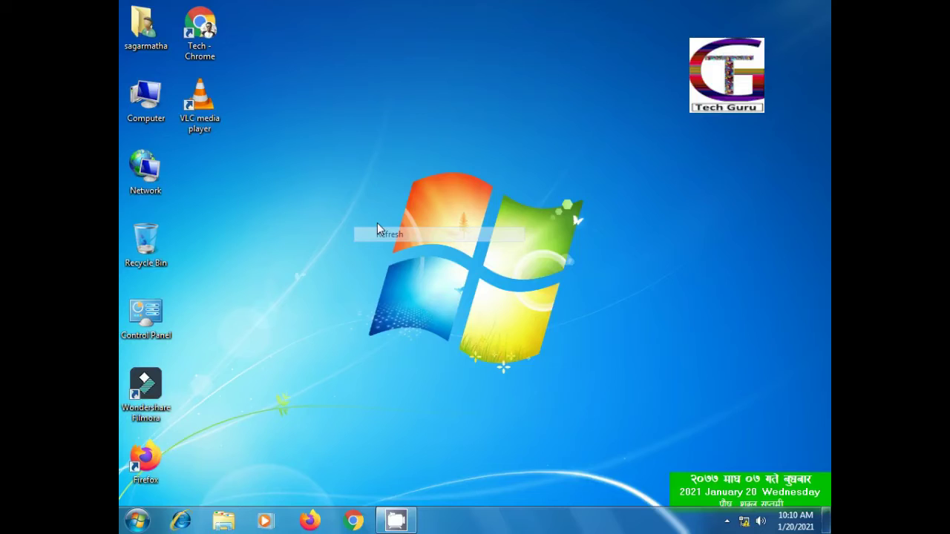
Refresh the Windows 7 desktop and bring up the Run dialog with winword
{"action": "right_click", "coordinate": [377, 224]}
{"action": "left_click", "coordinate": [394, 263]}
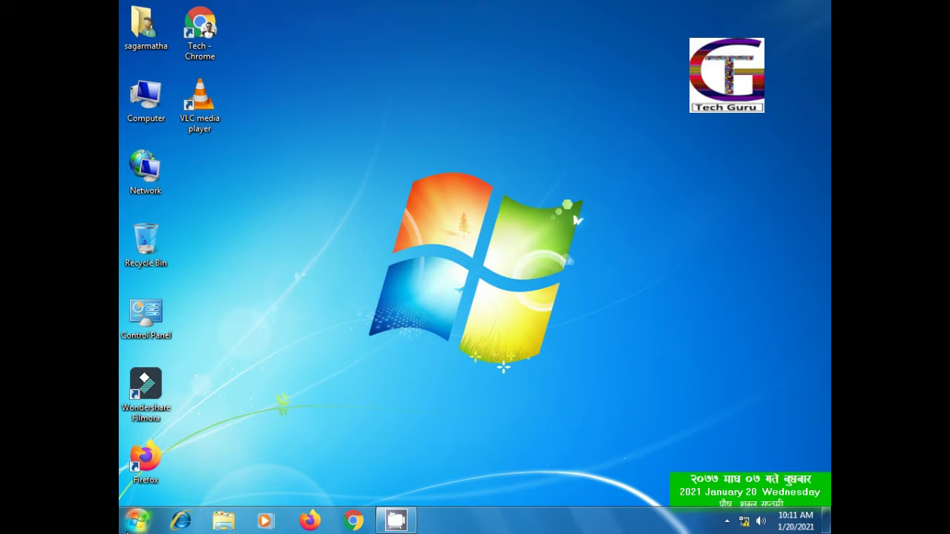
{"action": "key", "text": "super+r"}
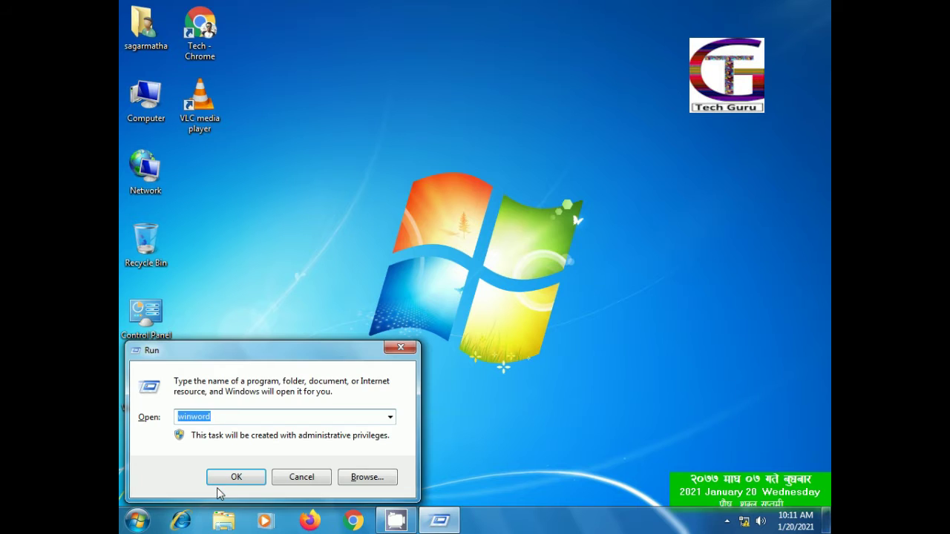
Launch Word with winword and choose Preeti as the font for Document1
{"action": "key", "text": "Return"}
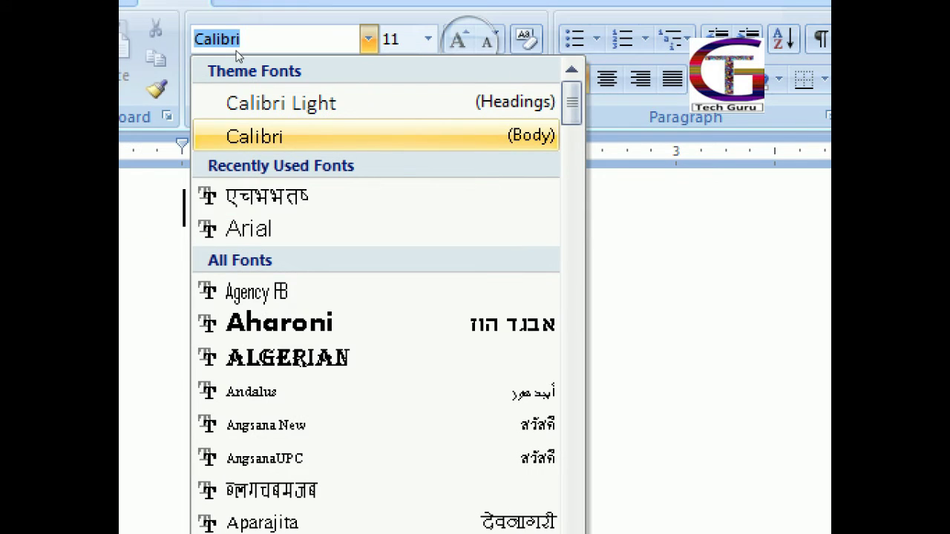
{"action": "type", "text": "Preeti"}
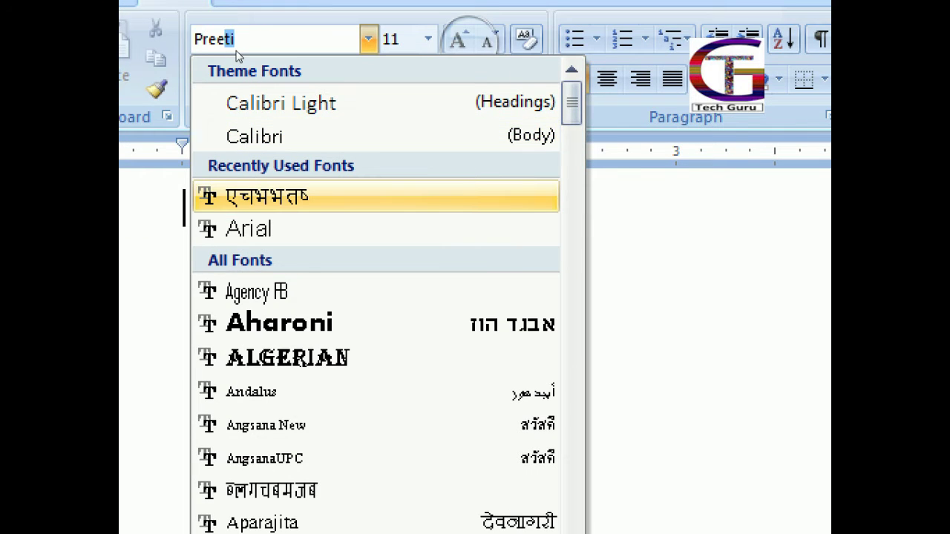
{"action": "key", "text": "Return"}
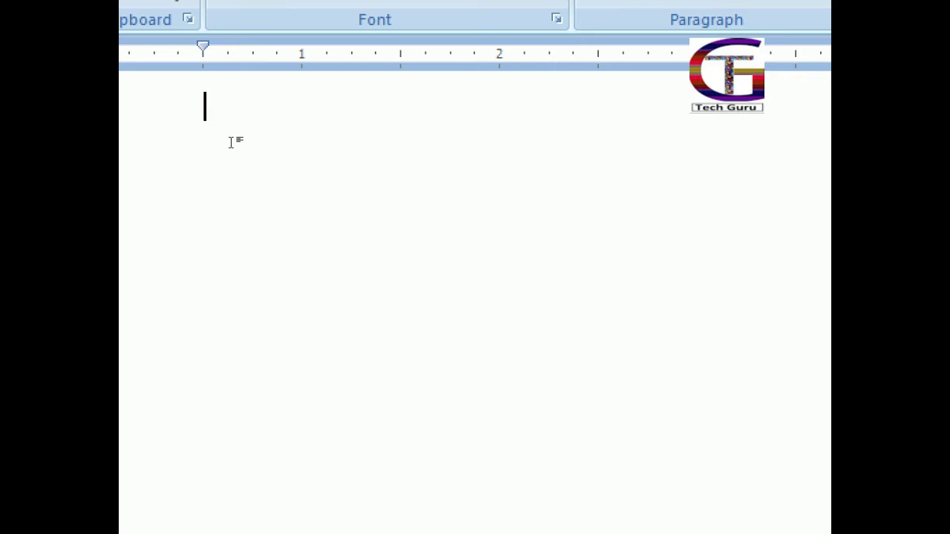
Type the Nepali line "s'df/L e'uk छ'न"म'न"" in Preeti font
{"action": "type", "text": "s'"}
{"action": "type", "text": "df"}
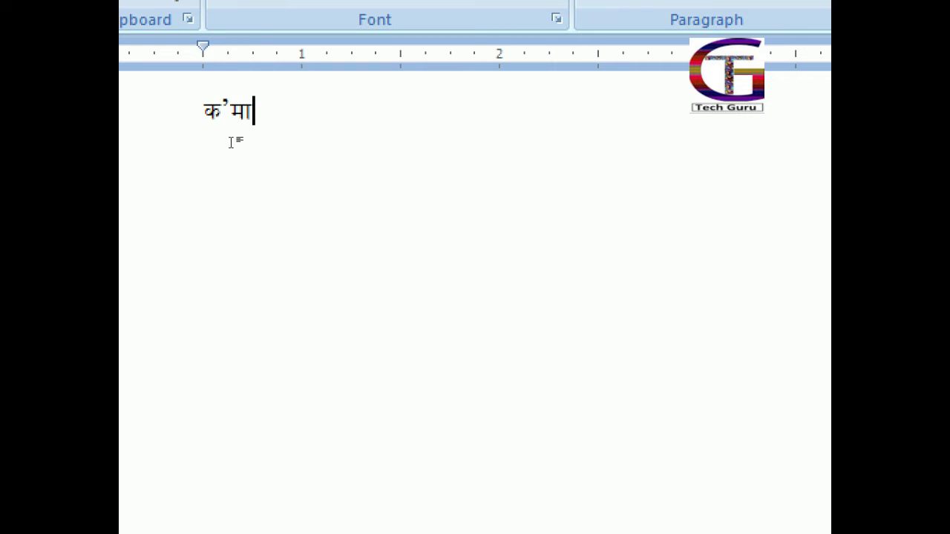
{"action": "type", "text": "/"}
{"action": "type", "text": "L"}
{"action": "type", "text": " e"}
{"action": "type", "text": "'"}
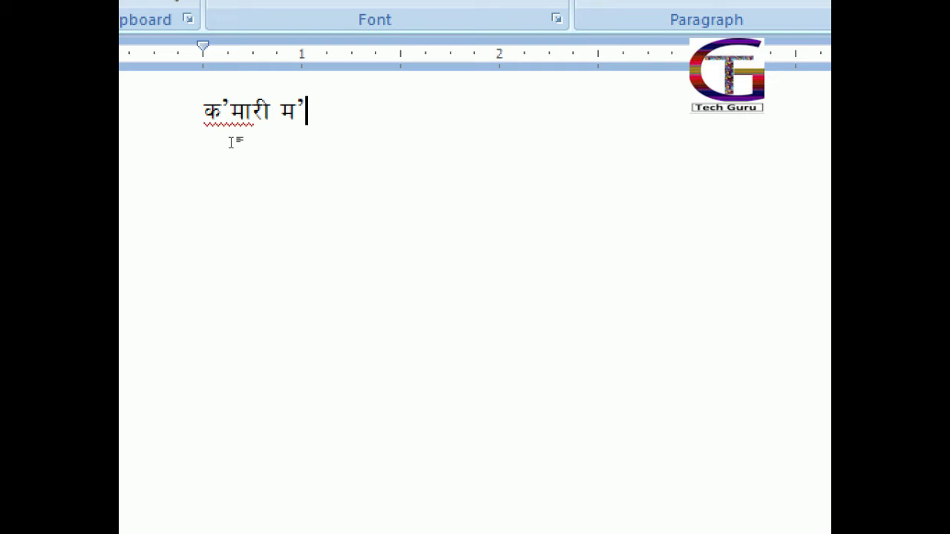
{"action": "type", "text": "uk "}
{"action": "type", "text": " छ"}
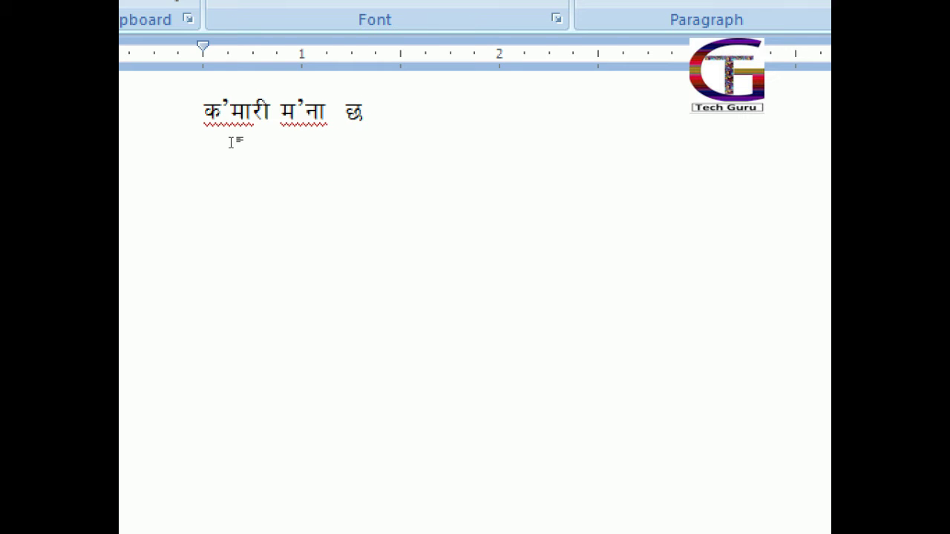
{"action": "type", "text": "'"}
{"action": "type", "text": "न"}
{"action": "type", "text": "\""}
{"action": "type", "text": "म'"}
{"action": "type", "text": "न’’म’न"}
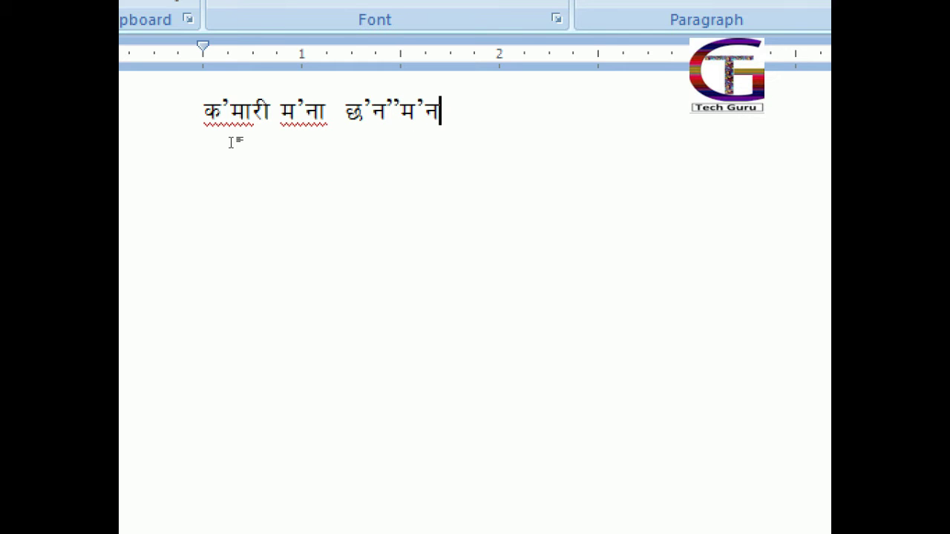
{"action": "type", "text": "\""}
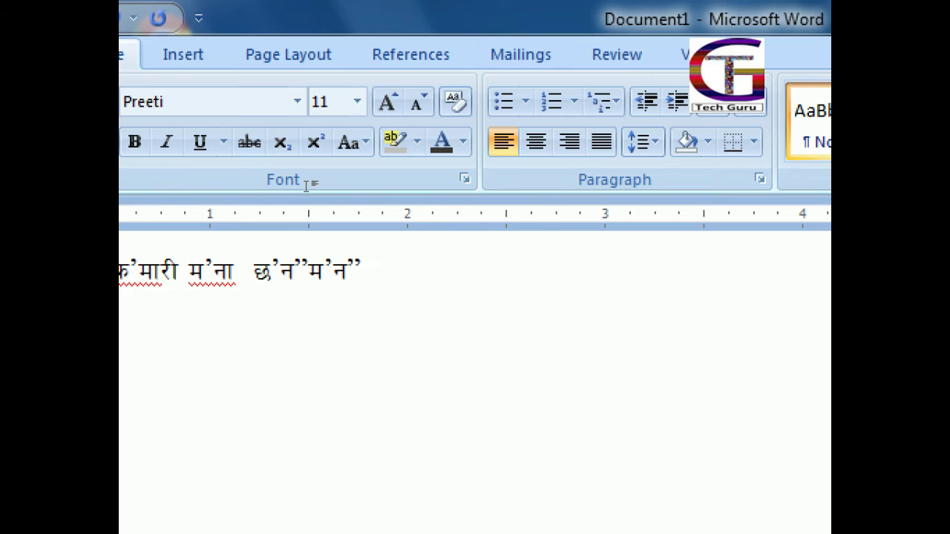
Uncheck "Straight quotes with smart quotes" under AutoCorrect's AutoFormat As You Type, confirming both dialogs
{"action": "key", "text": "ctrl+a"}
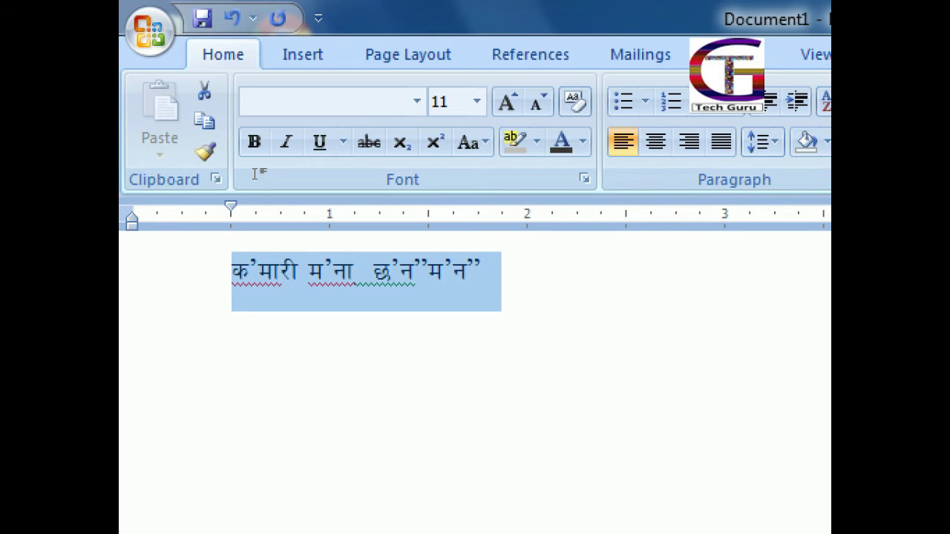
{"action": "left_click", "coordinate": [133, 17]}
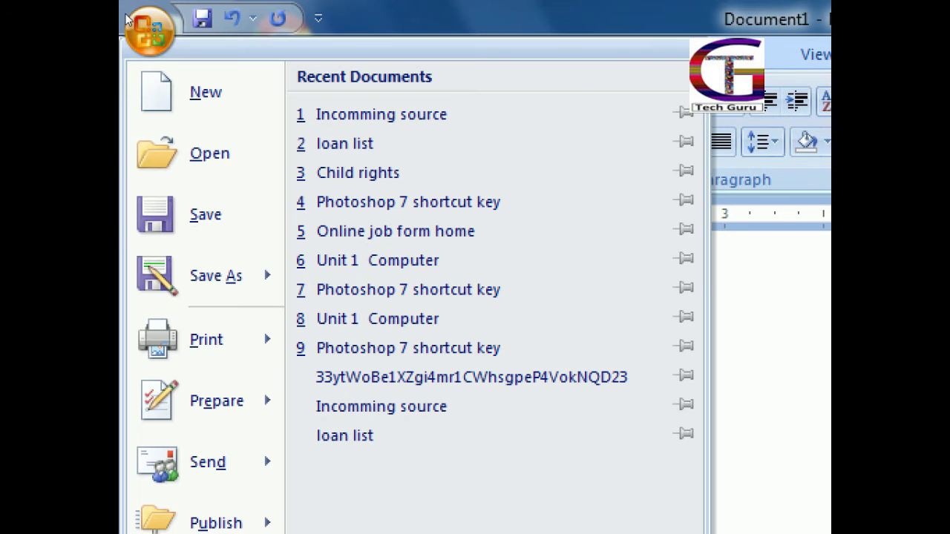
{"action": "mouse_move", "coordinate": [190, 470]}
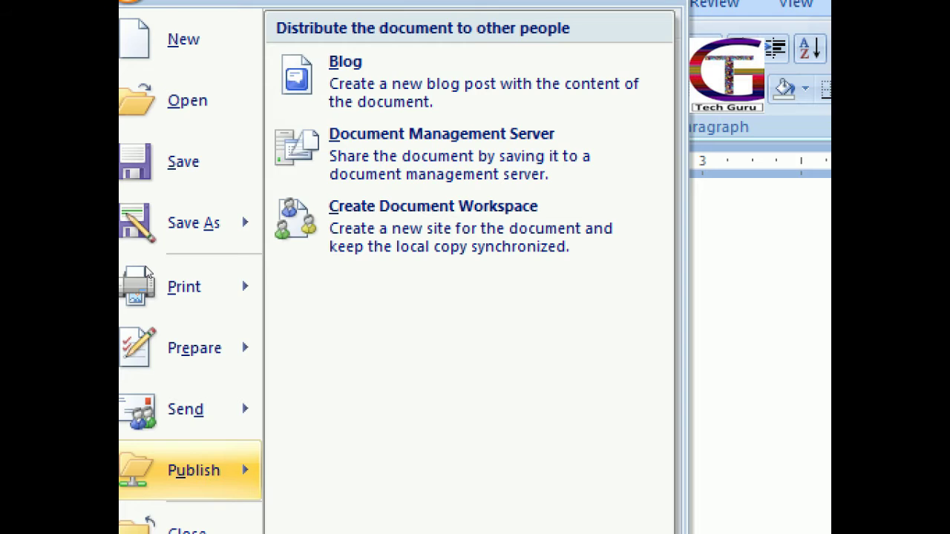
{"action": "left_click", "coordinate": [504, 330]}
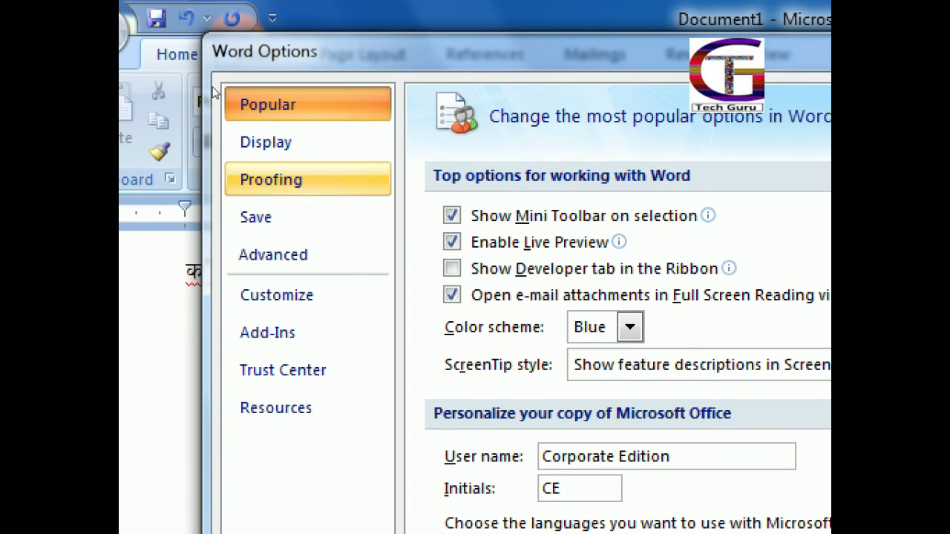
{"action": "left_click", "coordinate": [271, 179]}
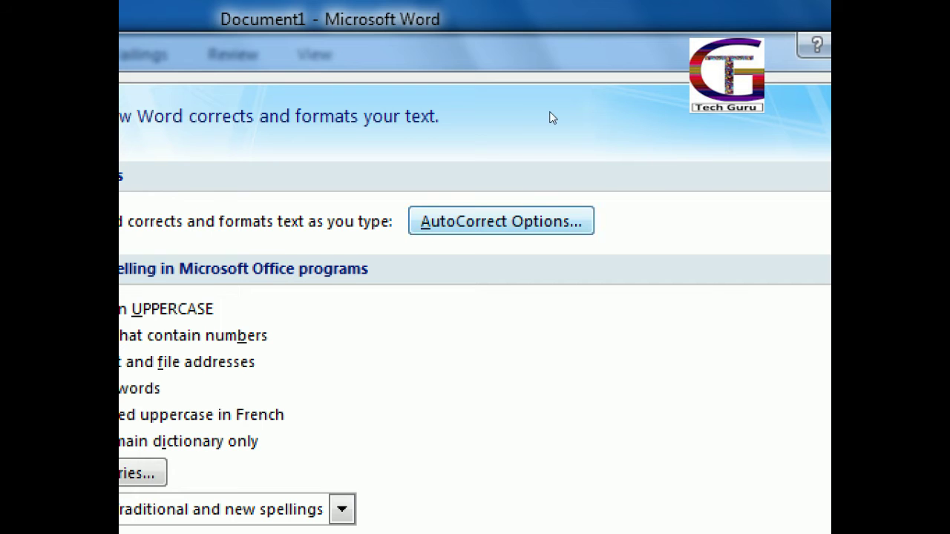
{"action": "key", "text": "alt+a"}
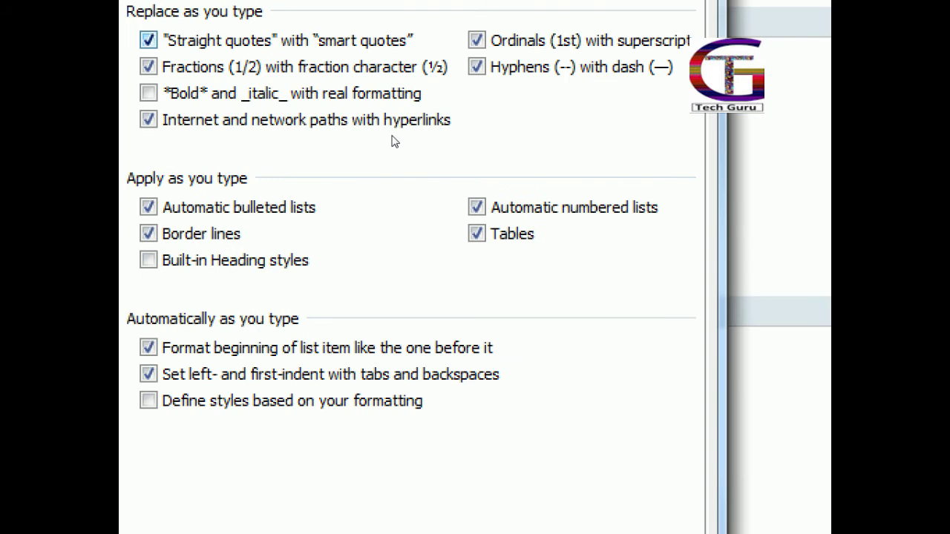
{"action": "key", "text": "ctrl+shift+Tab"}
{"action": "key", "text": "ctrl+shift+Tab"}
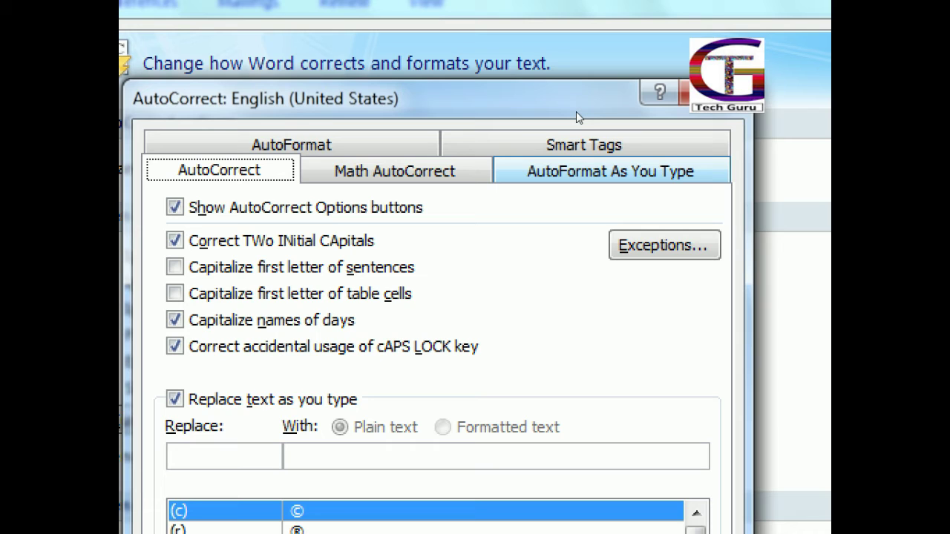
{"action": "key", "text": "ctrl+Tab"}
{"action": "key", "text": "ctrl+Tab"}
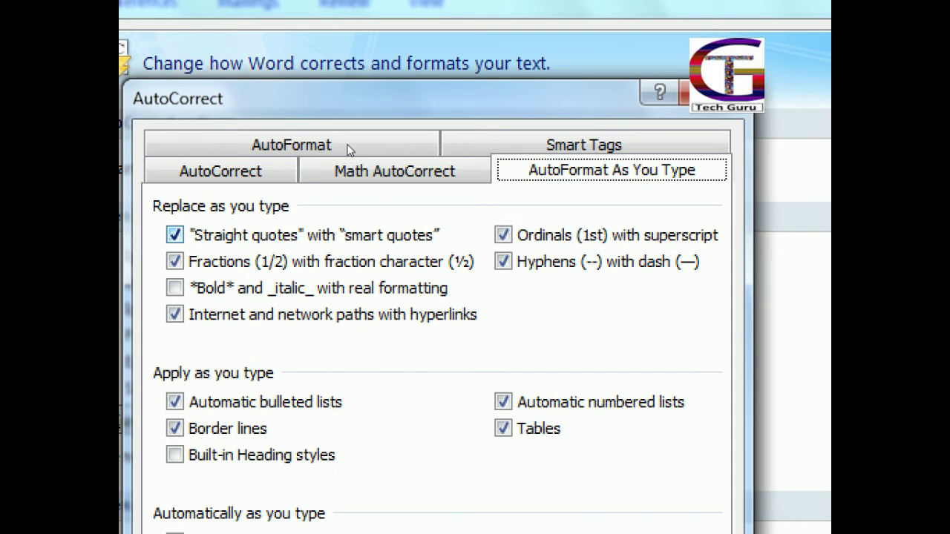
{"action": "key", "text": "Tab"}
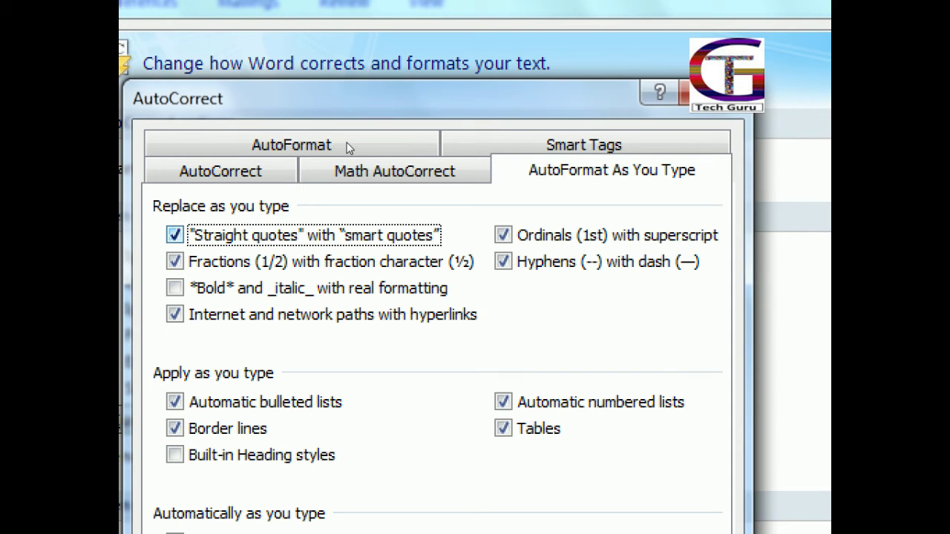
{"action": "key", "text": "space"}
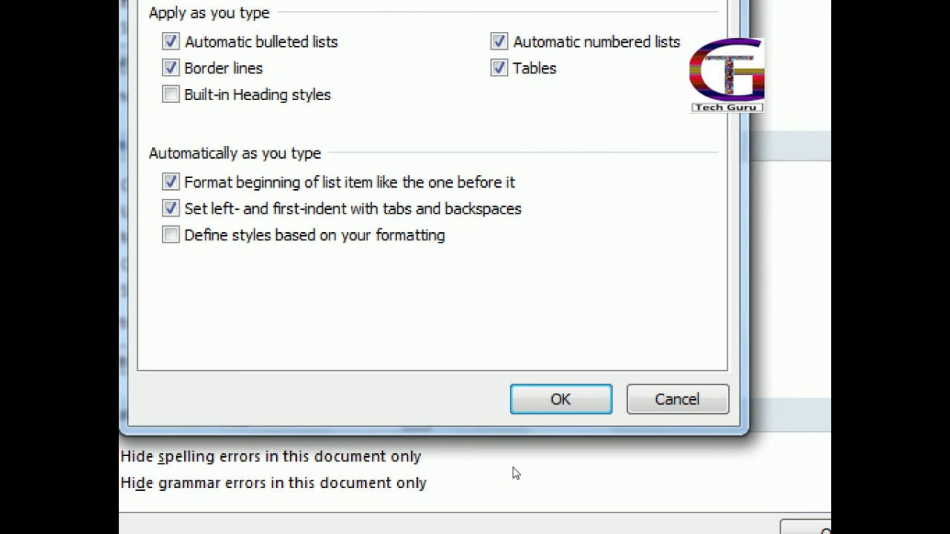
{"action": "left_click", "coordinate": [549, 413]}
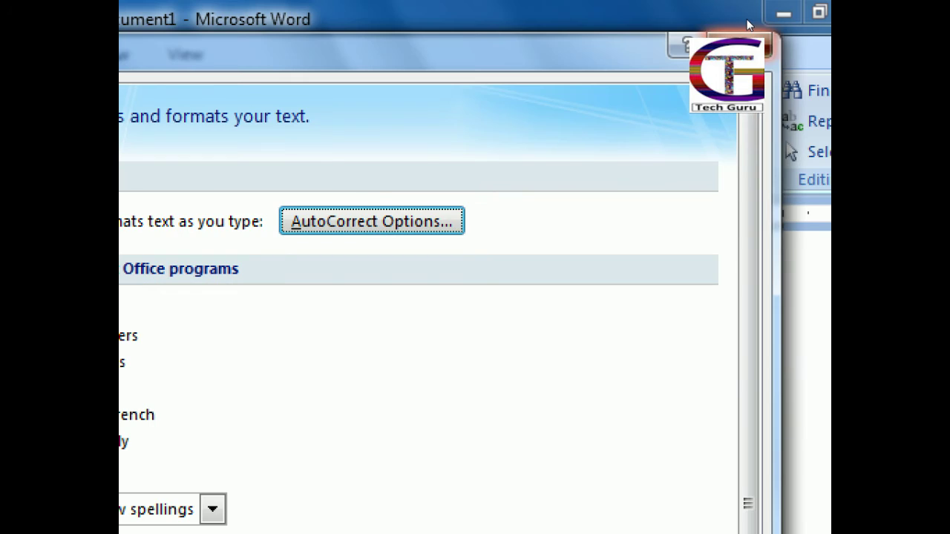
{"action": "left_click", "coordinate": [746, 21]}
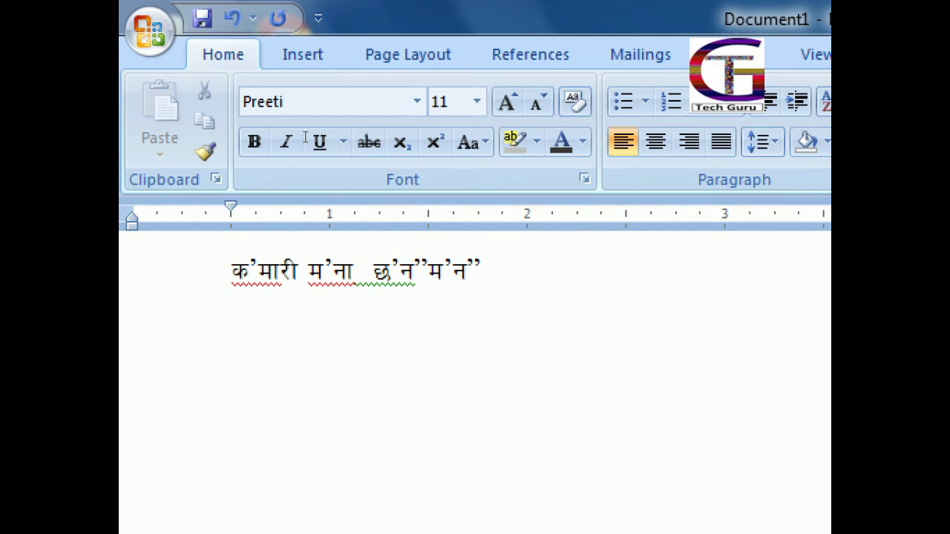
Select all the text and retype the Nepali line "s'df/L d'gf 5'g"d'g"" in Preeti
{"action": "key", "text": "ctrl+a"}
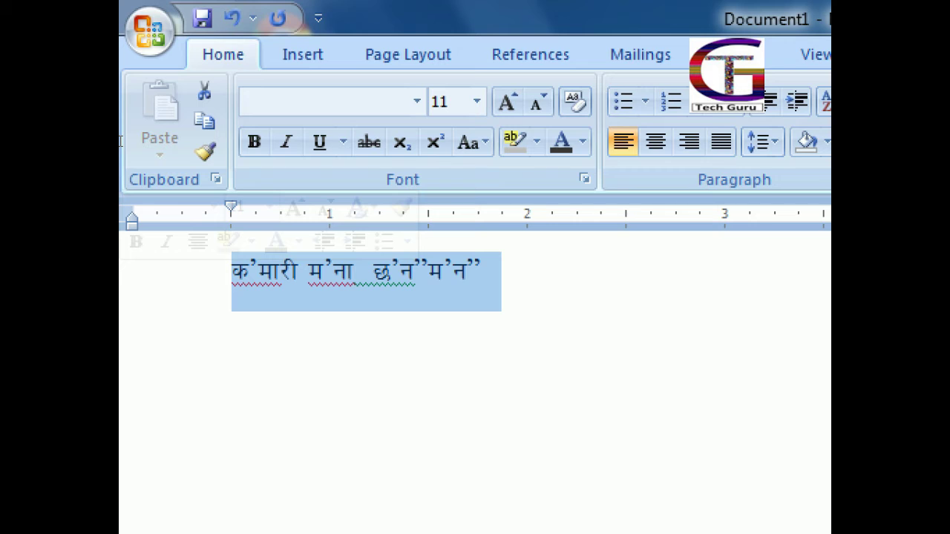
{"action": "type", "text": "s'"}
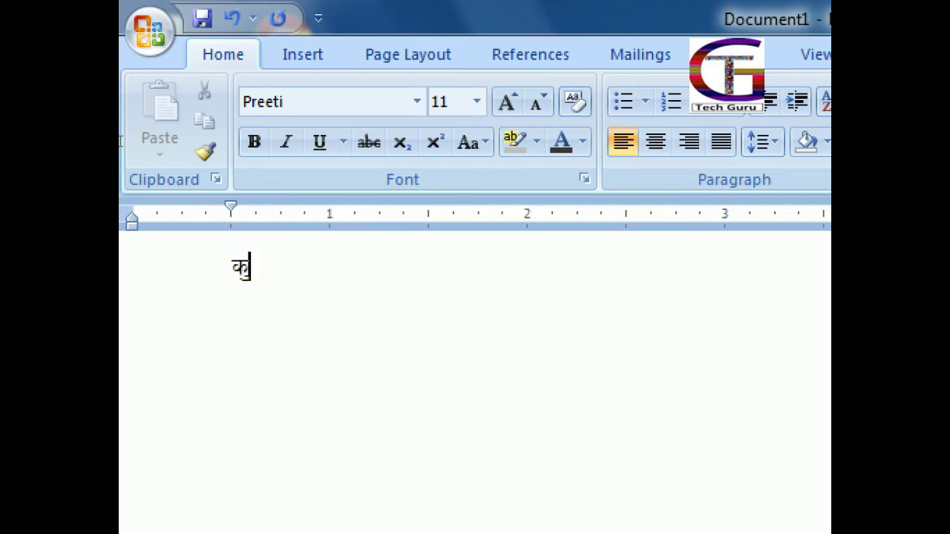
{"action": "type", "text": "df"}
{"action": "type", "text": "/"}
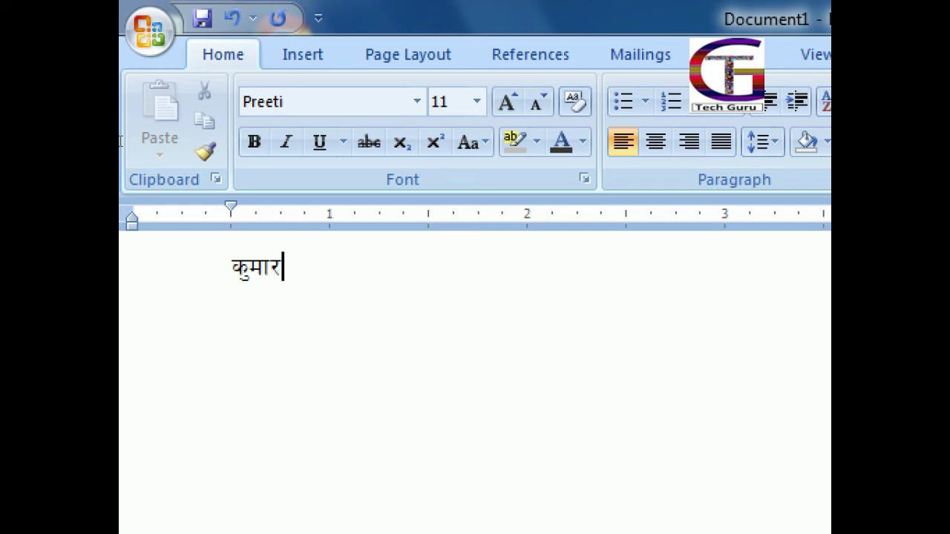
{"action": "type", "text": "L"}
{"action": "type", "text": " d"}
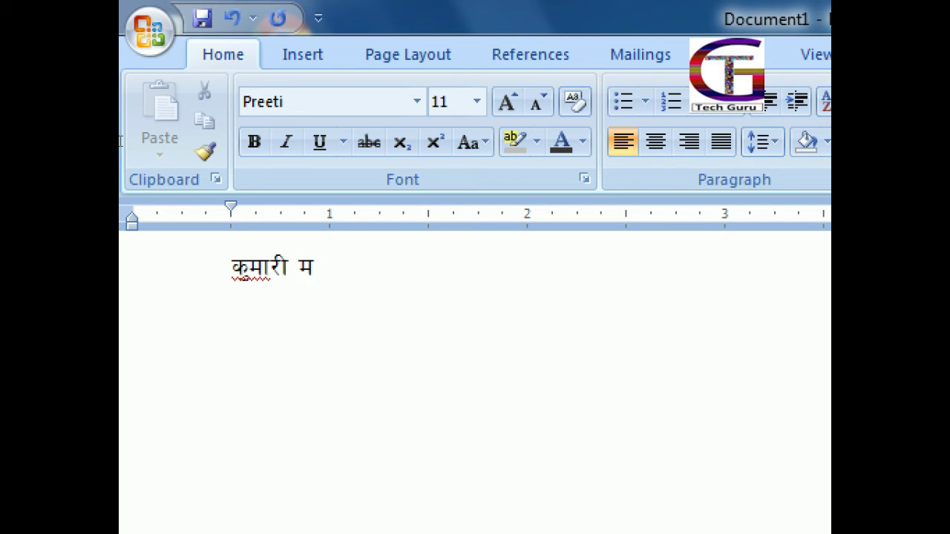
{"action": "type", "text": "'"}
{"action": "type", "text": "gf "}
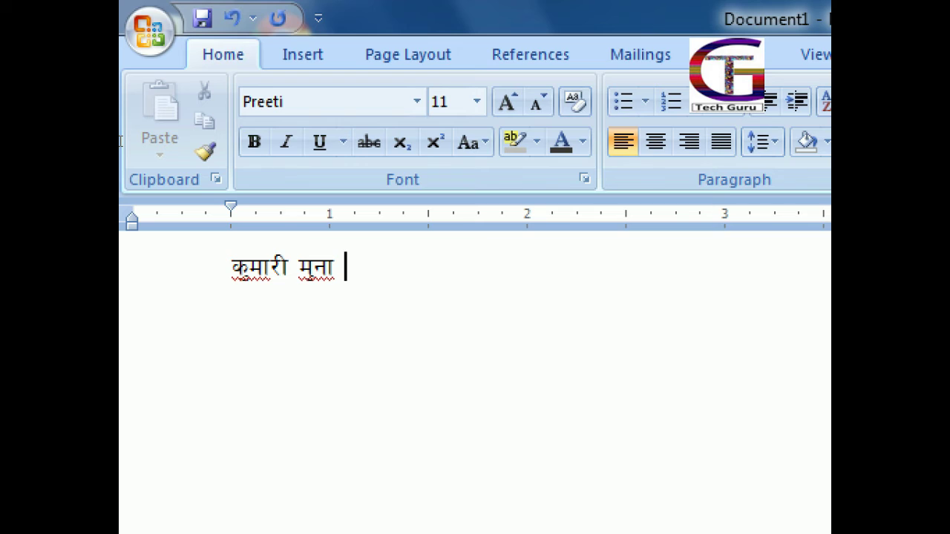
{"action": "type", "text": "5'"}
{"action": "type", "text": "g\""}
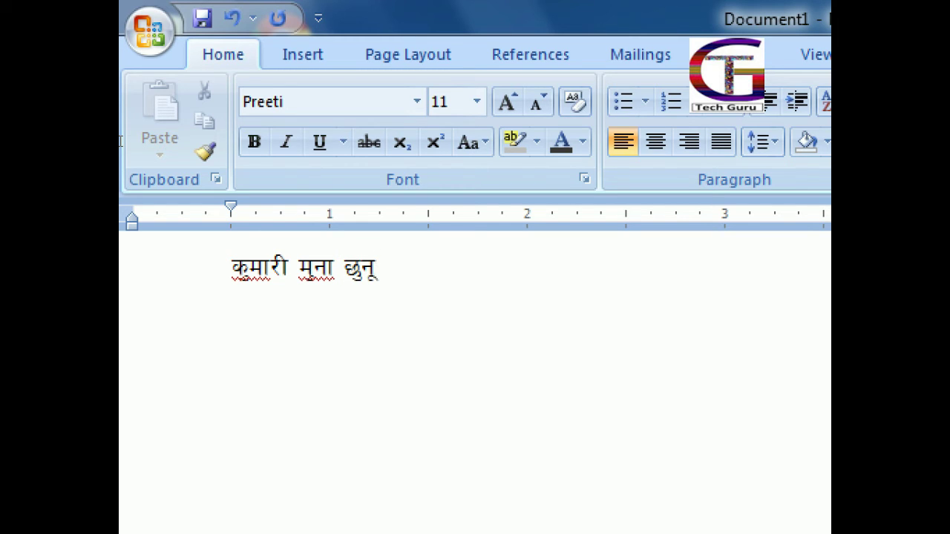
{"action": "type", "text": "d'"}
{"action": "type", "text": "g"}
{"action": "type", "text": "\""}
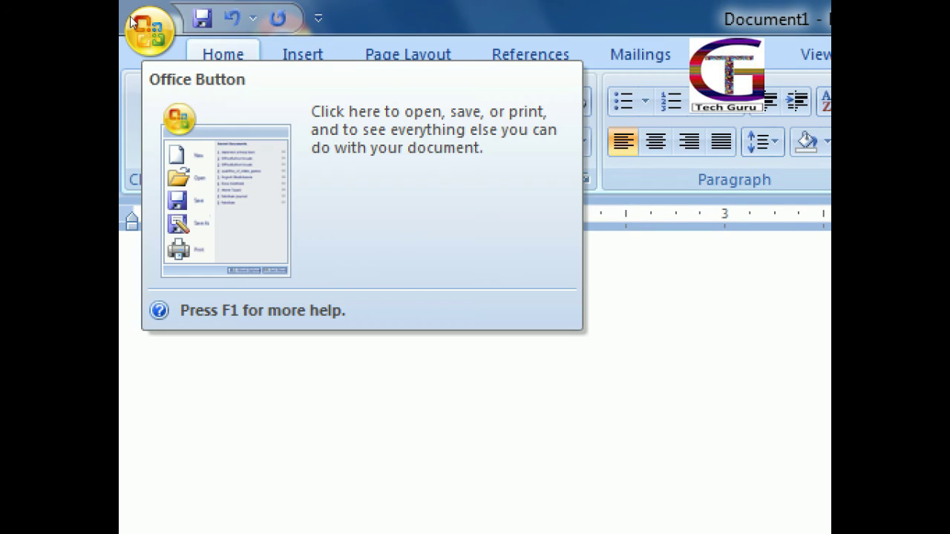
{"action": "left_click", "coordinate": [132, 22]}
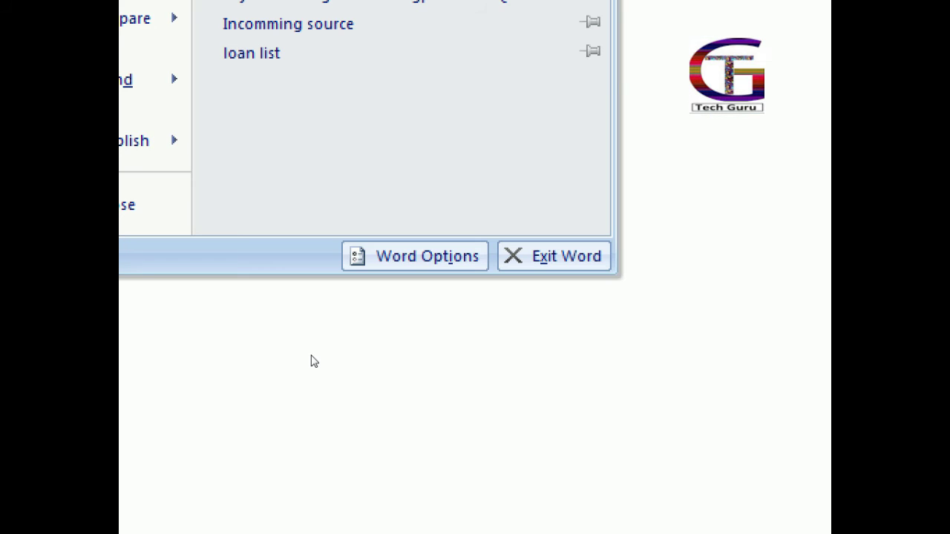
{"action": "left_click", "coordinate": [415, 256]}
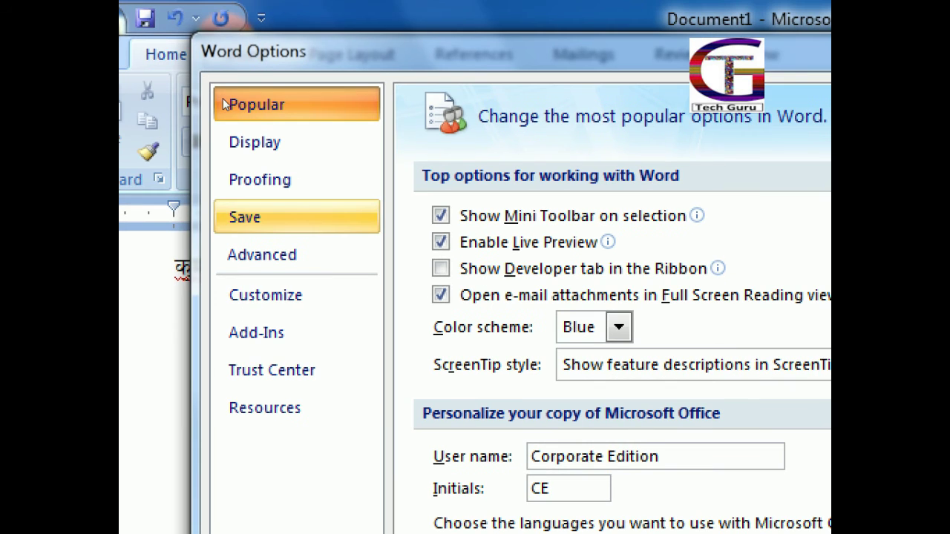
{"action": "left_click", "coordinate": [260, 179]}
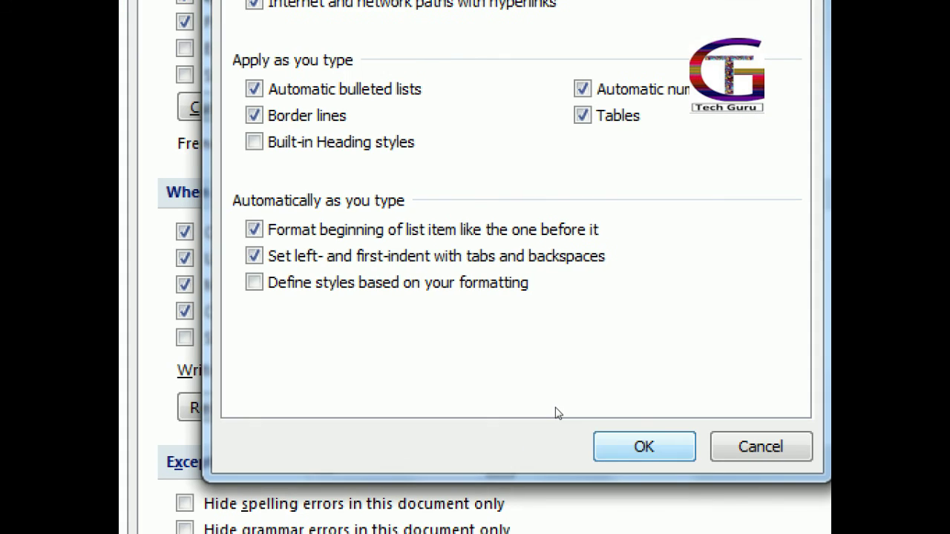
{"action": "left_click", "coordinate": [641, 460]}
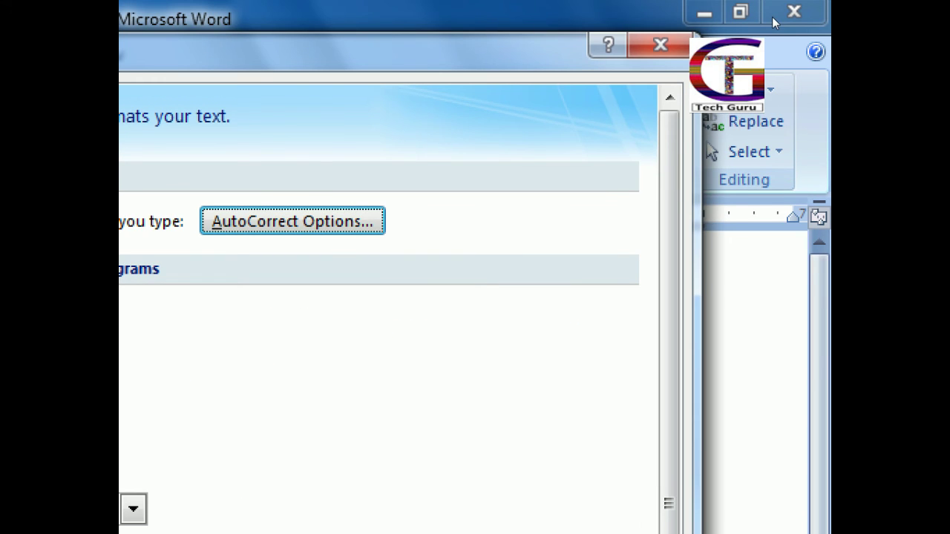
{"action": "key", "text": "Escape"}
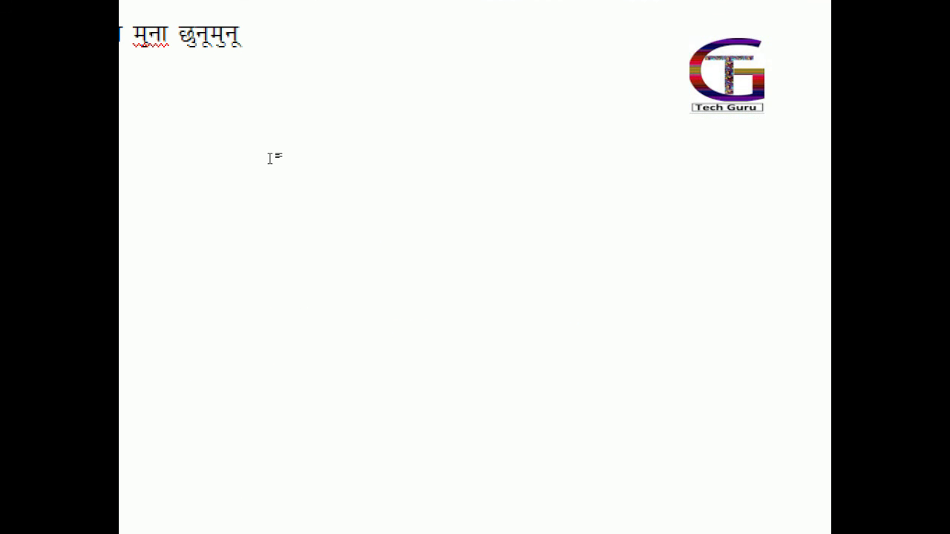